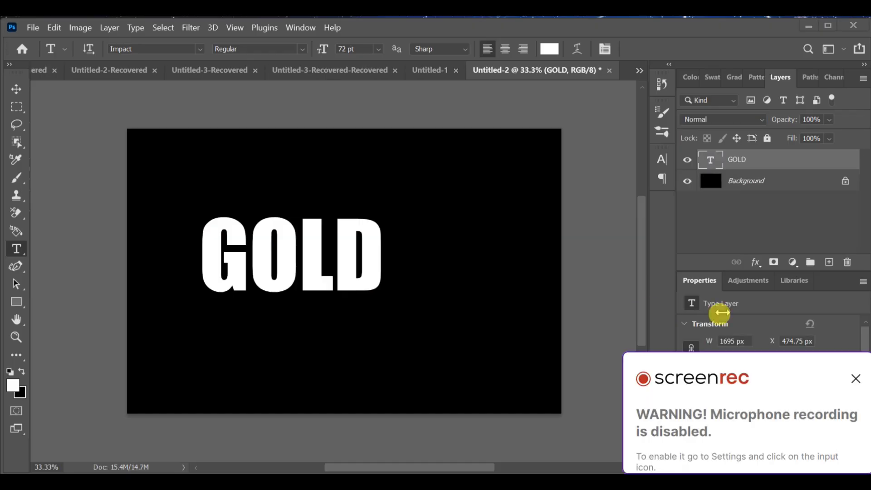
Dismiss the notifications, then add a yellow (fdcc06) Solid Color fill clipped to the GOLD text
{"action": "left_click", "coordinate": [855, 380]}
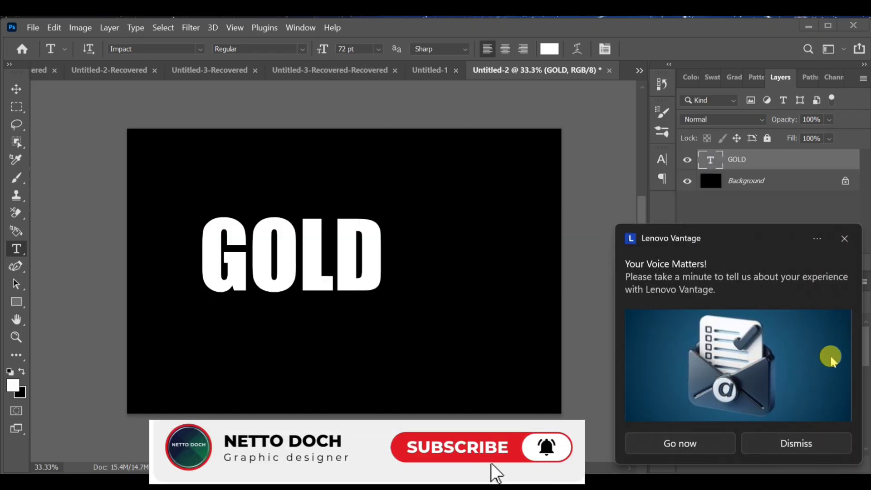
{"action": "left_click", "coordinate": [845, 241]}
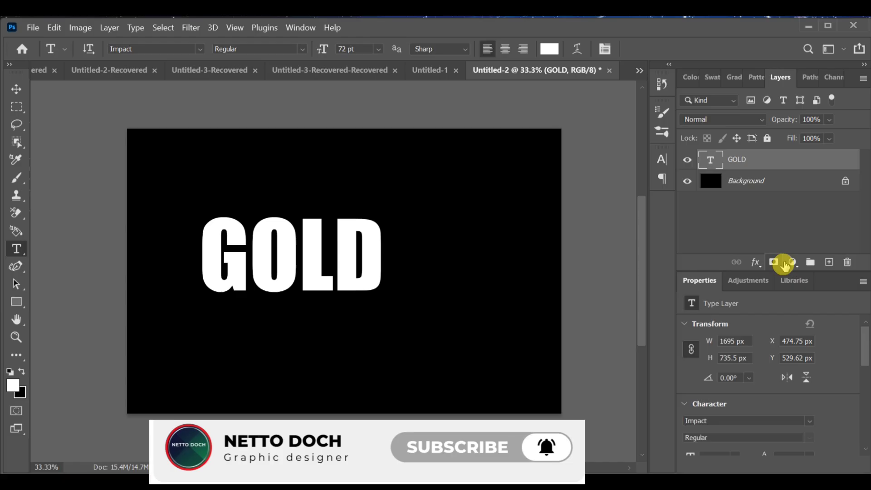
{"action": "left_click", "coordinate": [790, 262]}
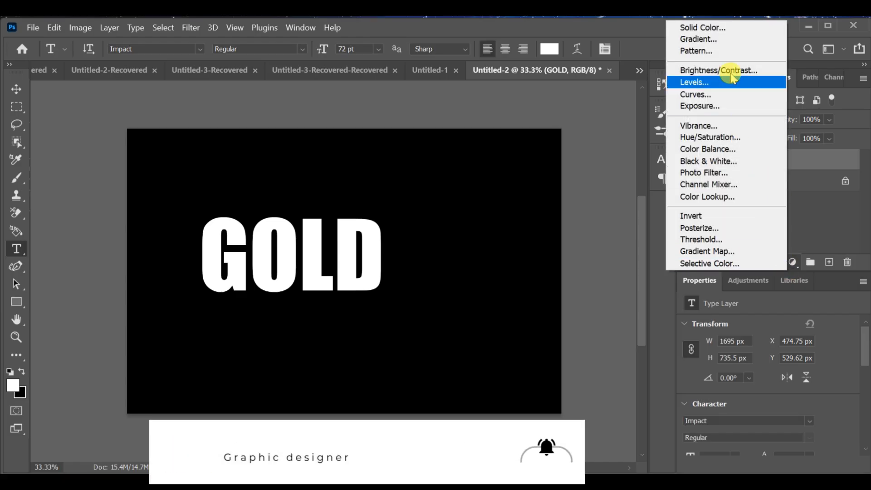
{"action": "left_click", "coordinate": [721, 33]}
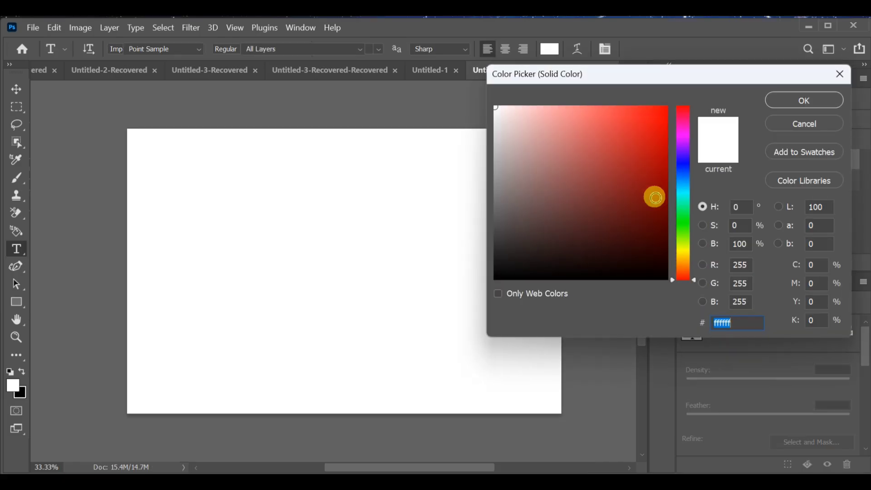
{"action": "left_click_drag", "start_coordinate": [681, 243], "coordinate": [689, 259]}
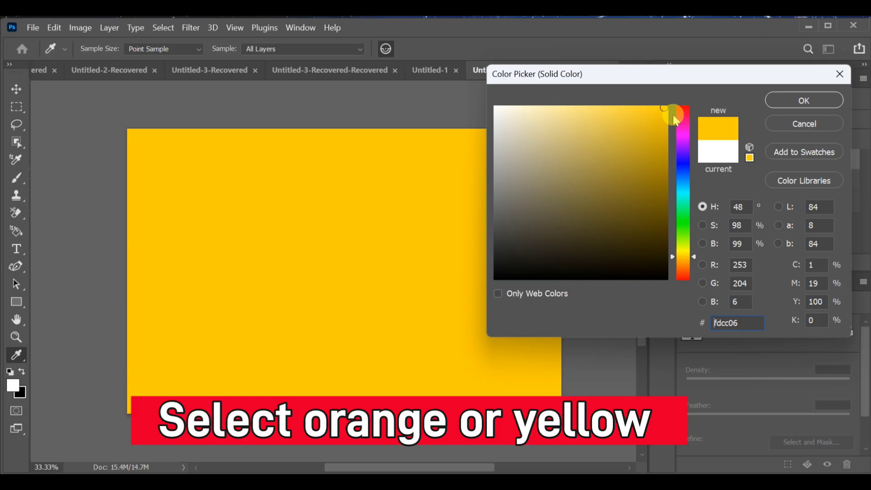
{"action": "left_click", "coordinate": [791, 102]}
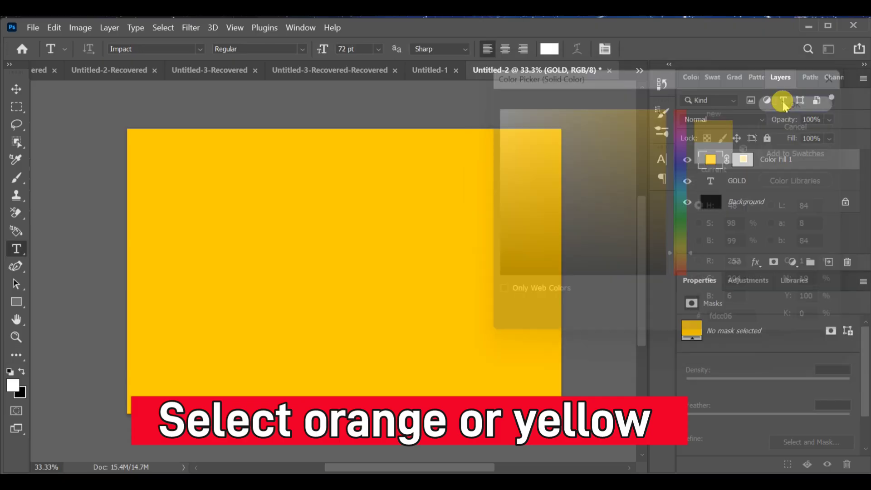
{"action": "right_click", "coordinate": [764, 157]}
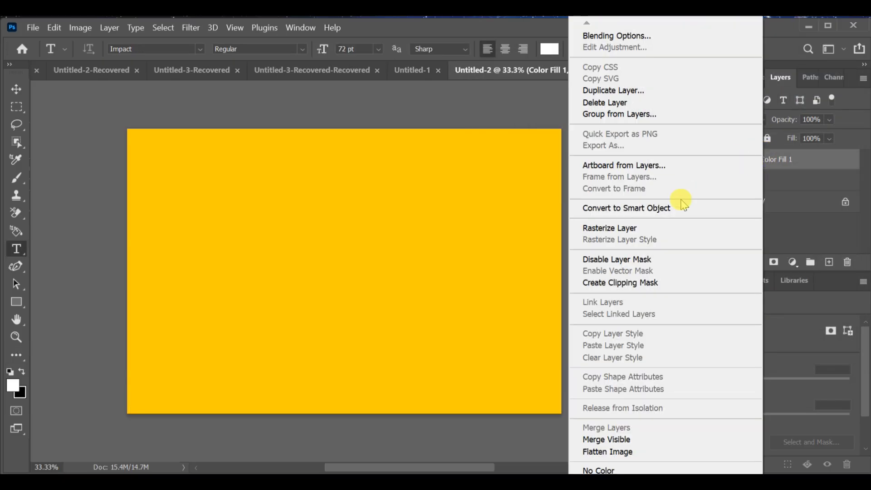
{"action": "left_click", "coordinate": [655, 283]}
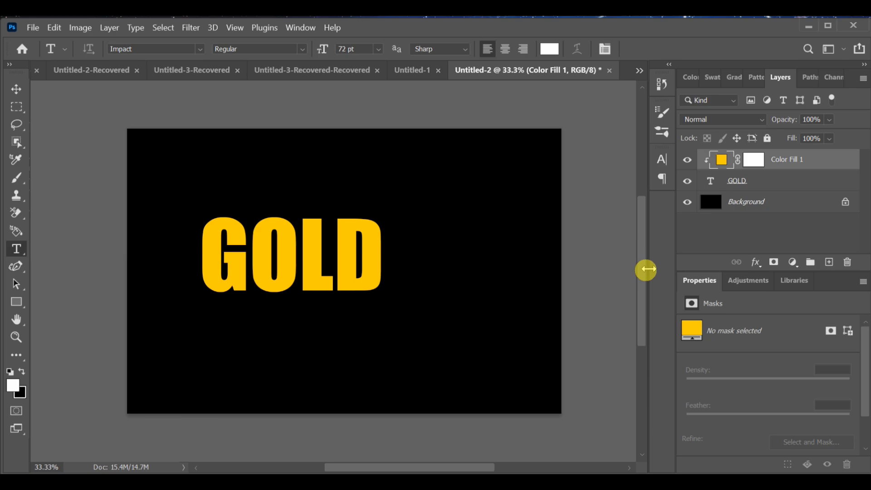
Open Filter Gallery on the yellow fill layer, converting it to a smart object
{"action": "left_click", "coordinate": [188, 30]}
{"action": "left_click", "coordinate": [201, 93]}
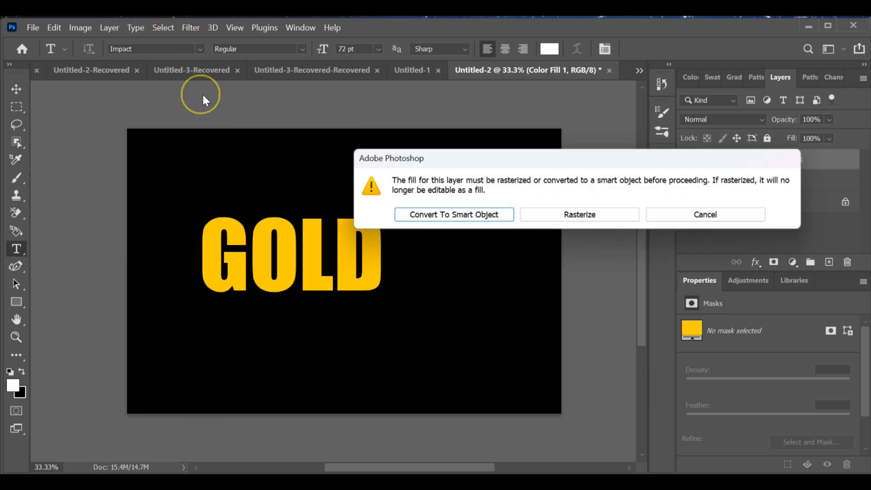
{"action": "left_click", "coordinate": [433, 216]}
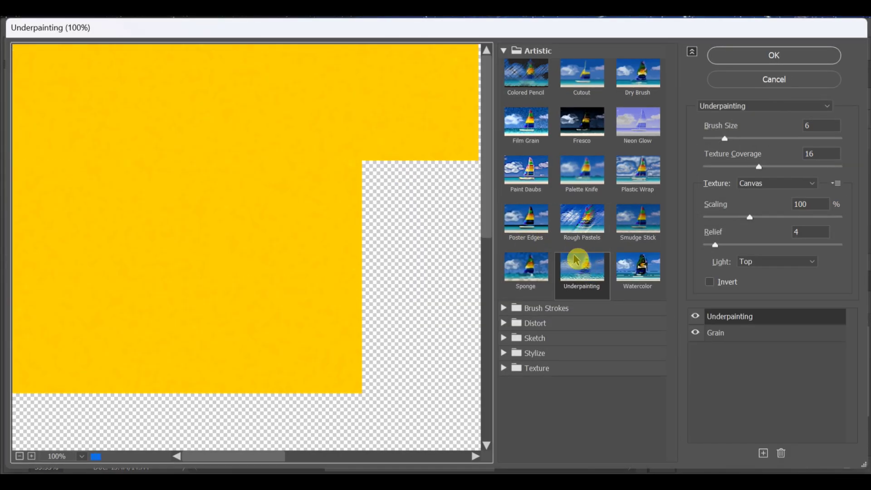
Apply the Sketch > Reticulation filter to the yellow fill layer
{"action": "left_click", "coordinate": [537, 324]}
{"action": "left_click", "coordinate": [545, 308]}
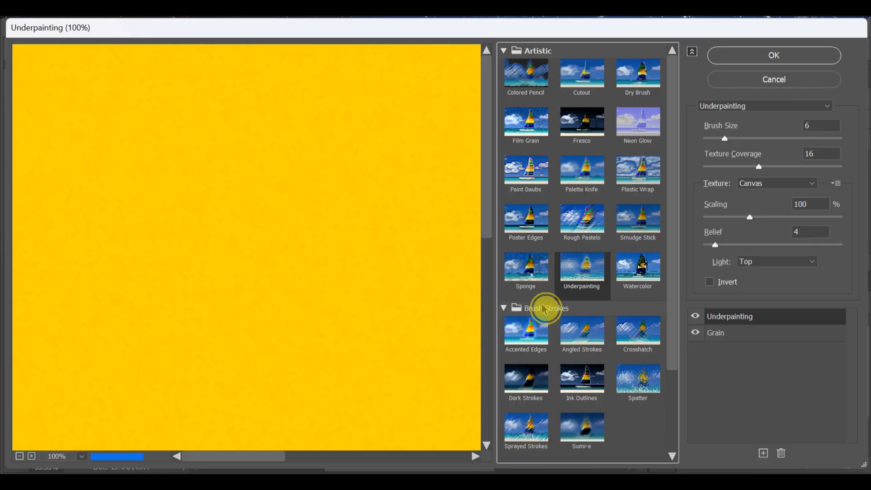
{"action": "scroll", "coordinate": [566, 318], "scroll_direction": "down", "scroll_amount": 3}
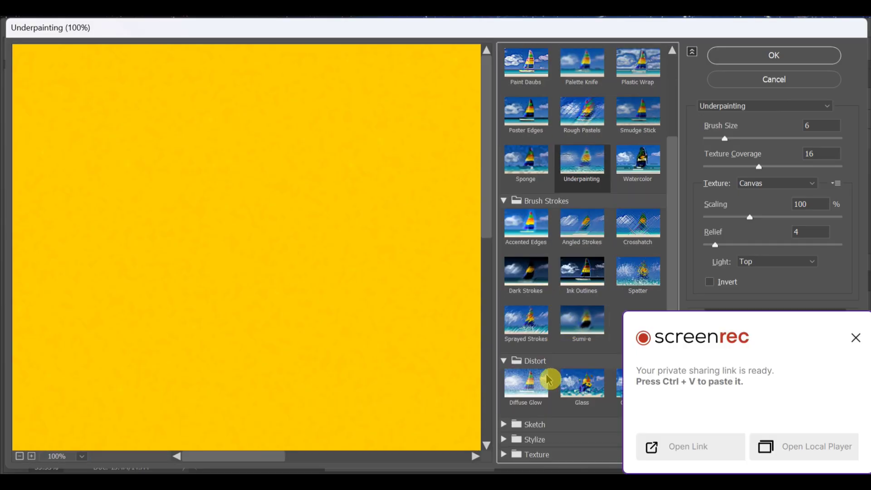
{"action": "left_click", "coordinate": [541, 424]}
{"action": "scroll", "coordinate": [550, 331], "scroll_direction": "down", "scroll_amount": 3}
{"action": "scroll", "coordinate": [548, 329], "scroll_direction": "down", "scroll_amount": 1}
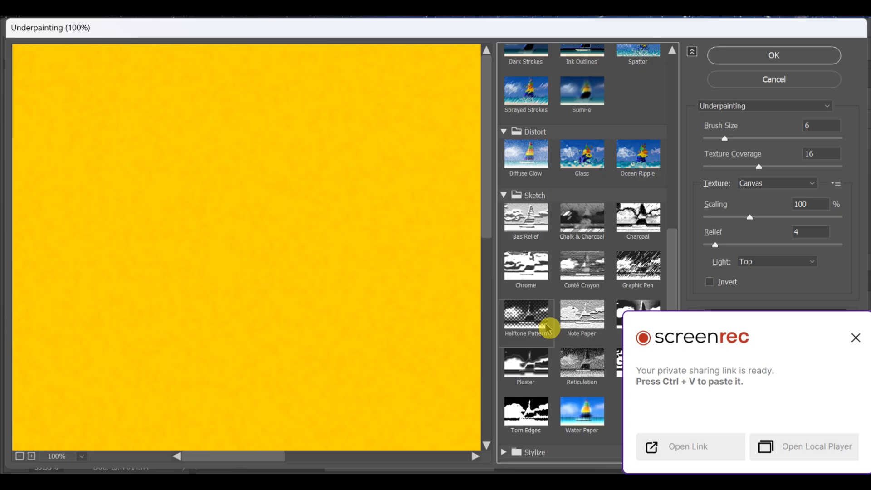
{"action": "scroll", "coordinate": [586, 336], "scroll_direction": "down", "scroll_amount": 1}
{"action": "left_click", "coordinate": [587, 355]}
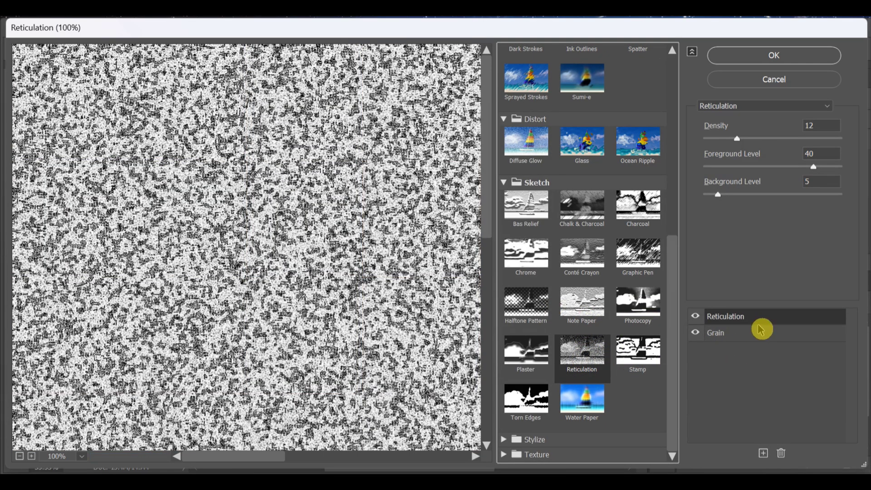
{"action": "left_click", "coordinate": [778, 59]}
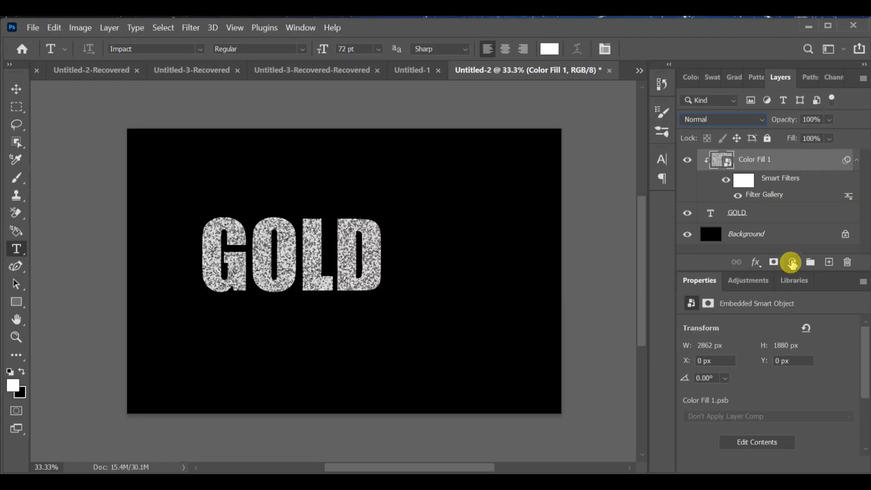
Add a second Solid Color fill layer in bright yellow (f6c108)
{"action": "left_click", "coordinate": [790, 262]}
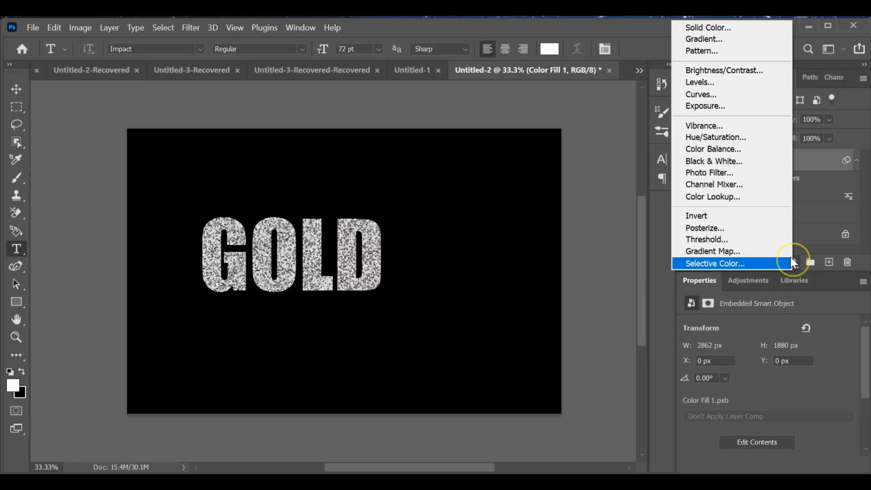
{"action": "left_click", "coordinate": [716, 29]}
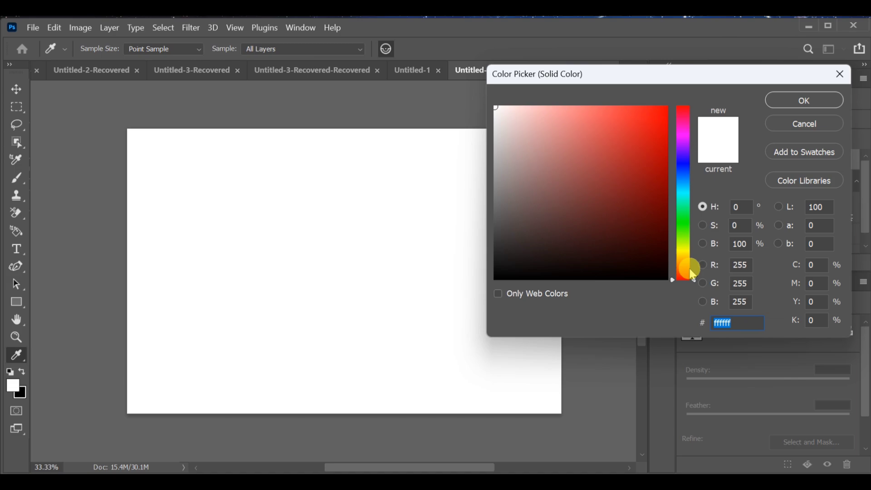
{"action": "left_click_drag", "start_coordinate": [682, 261], "coordinate": [685, 251]}
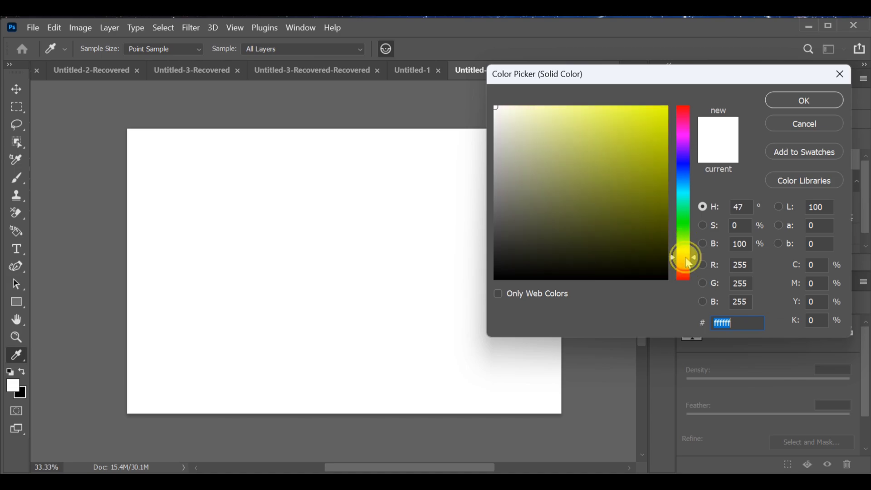
{"action": "left_click", "coordinate": [661, 111]}
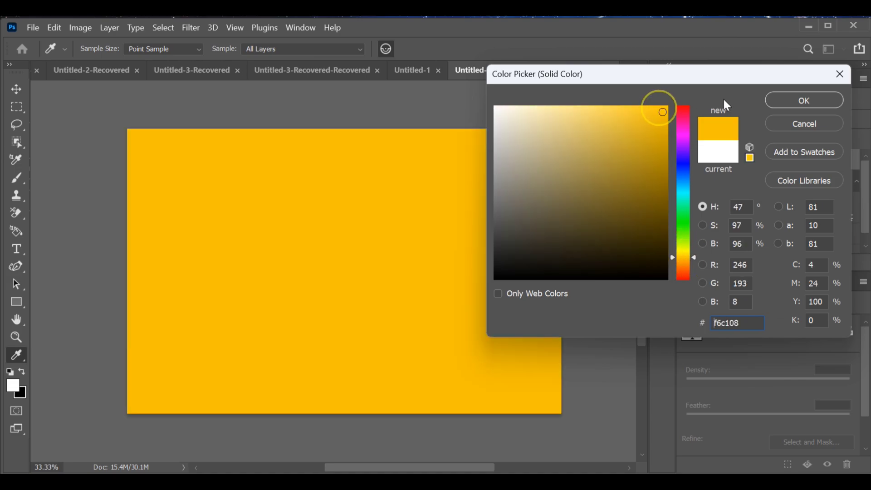
{"action": "left_click", "coordinate": [797, 102]}
Clip the new fill to the textured layer and set its blend mode to Linear Burn
{"action": "right_click", "coordinate": [767, 168]}
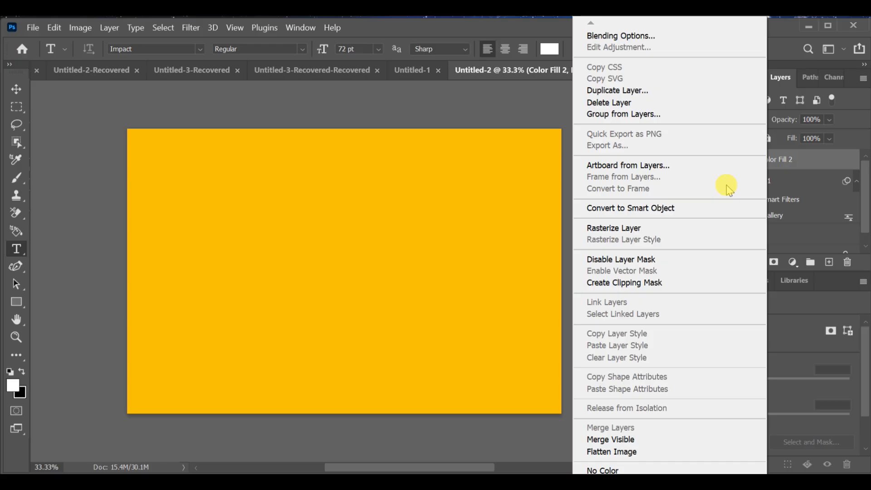
{"action": "left_click", "coordinate": [683, 283]}
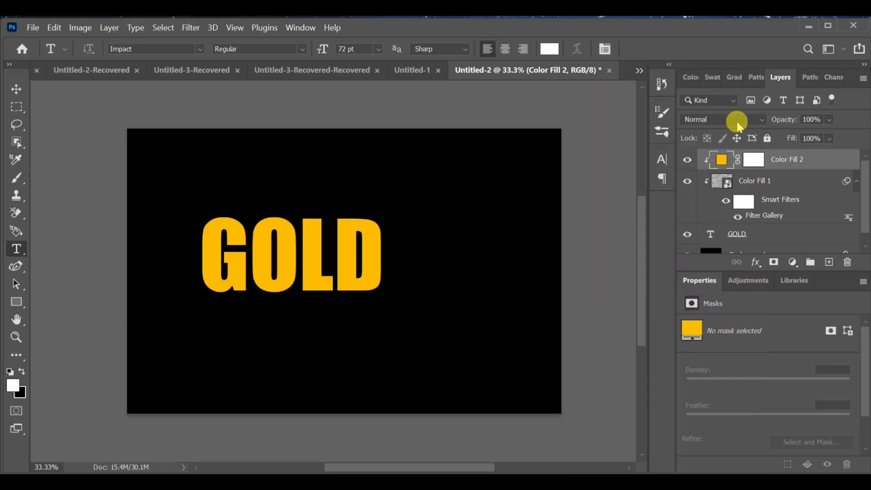
{"action": "left_click", "coordinate": [738, 122]}
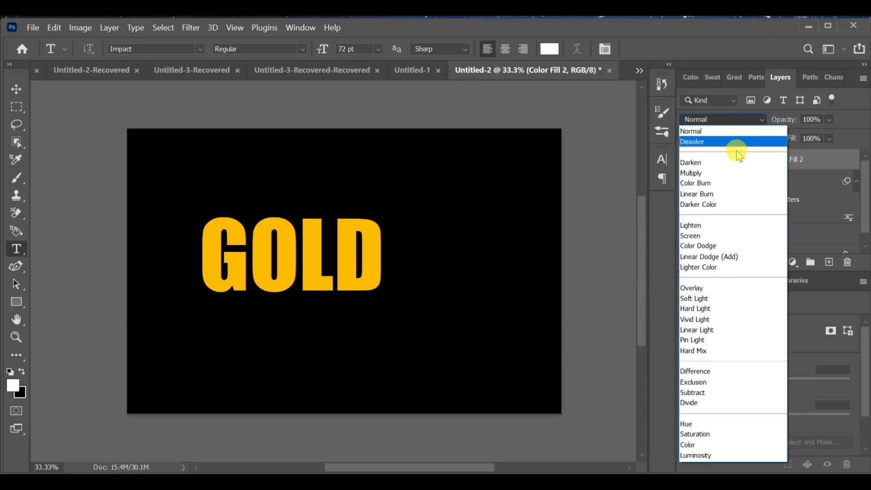
{"action": "left_click", "coordinate": [741, 198]}
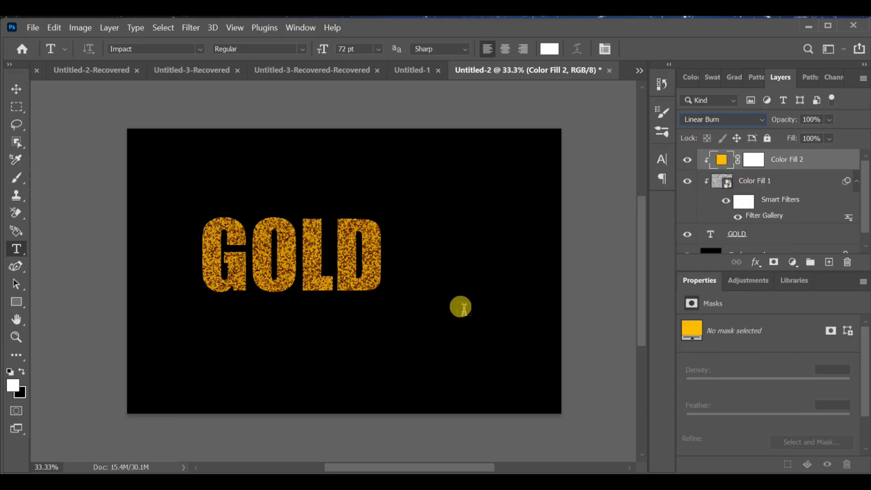